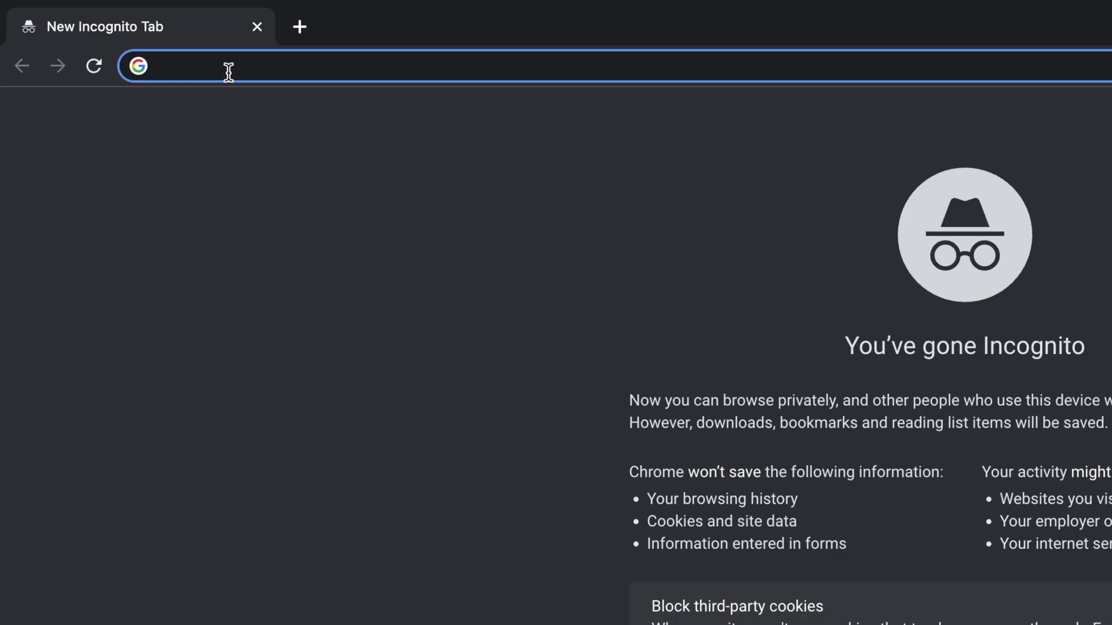
Open the Adobe Podcast speech enhancement page at podcast.adobe.com/enhance.
type("podcast.a")
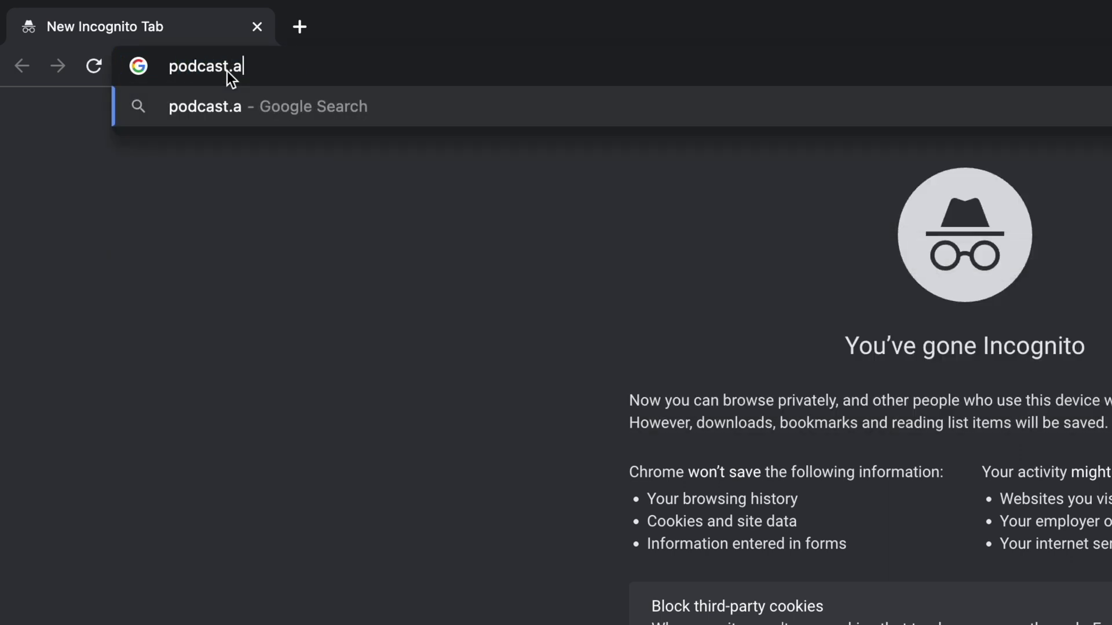
type("dobe.com/enhance")
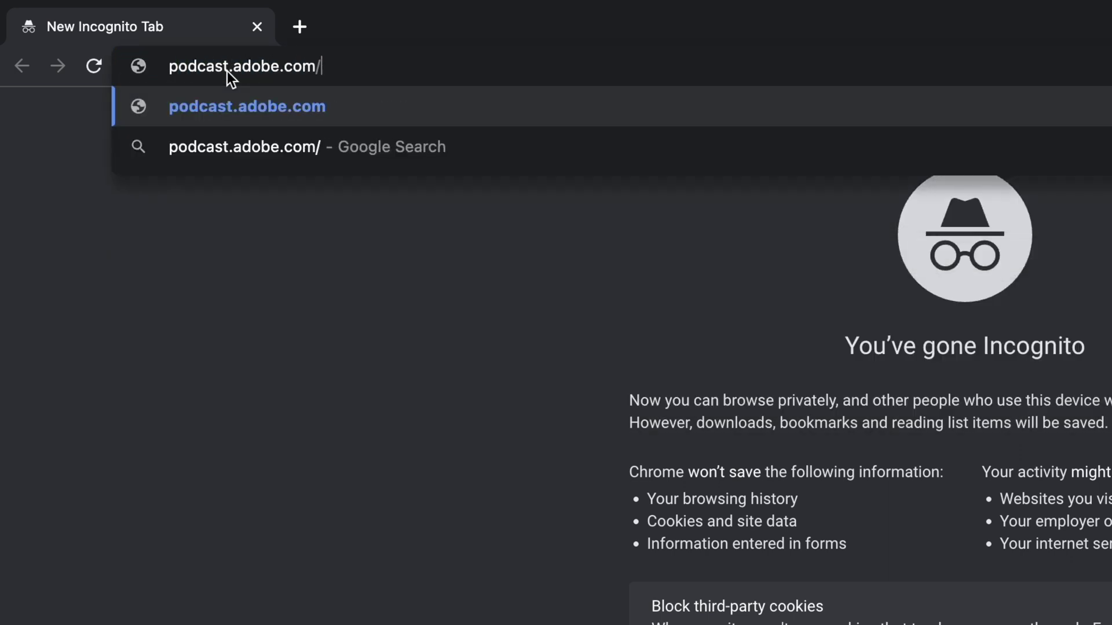
key("Return")
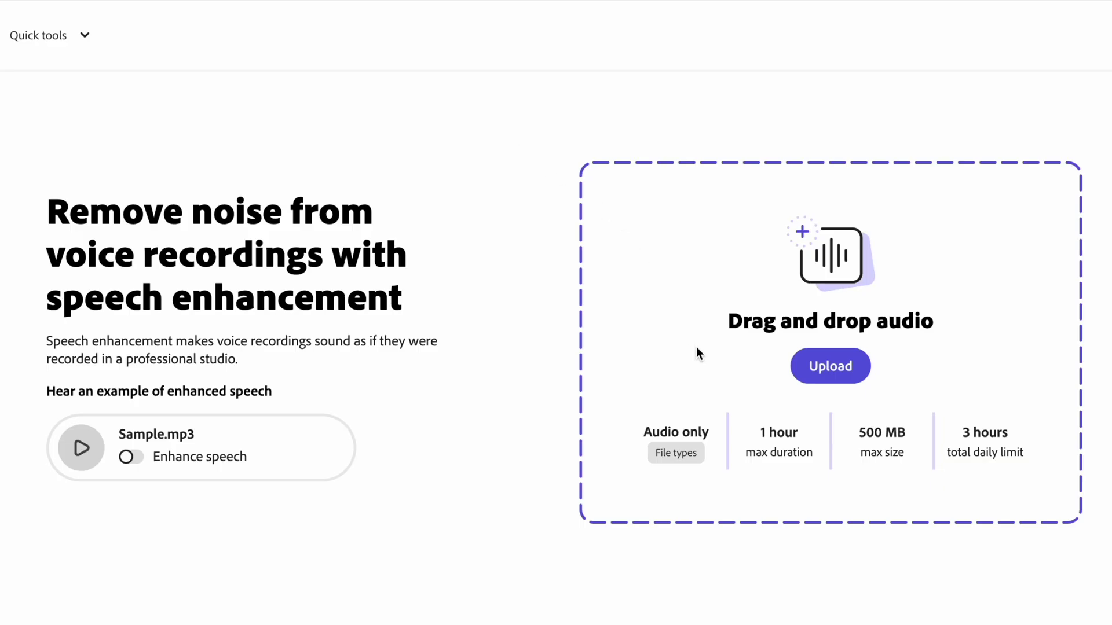
mouse_move(675, 457)
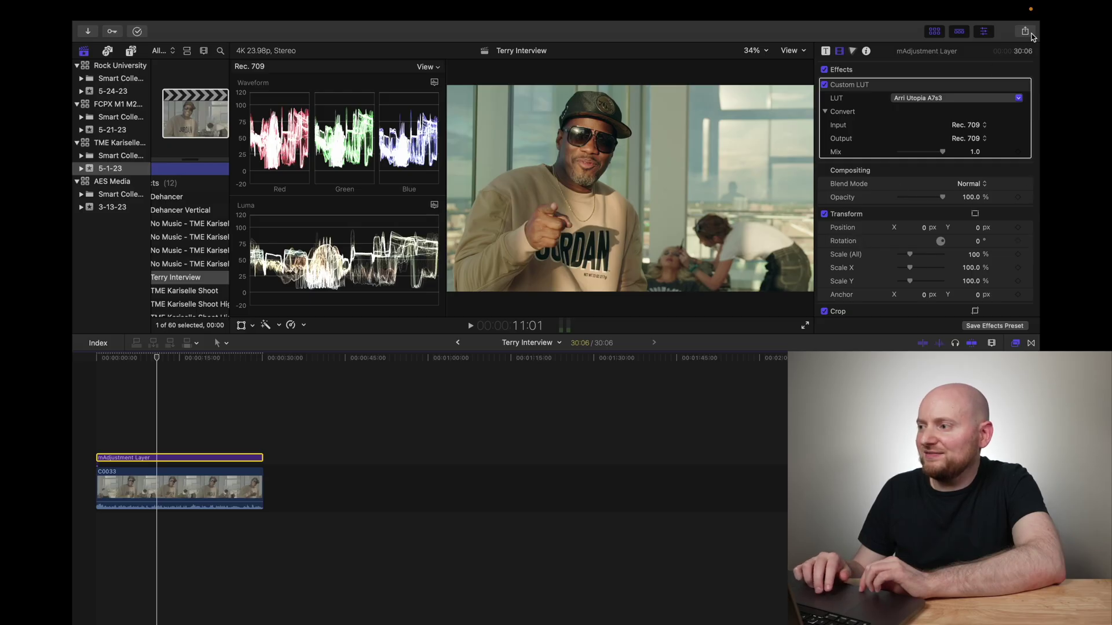
In Final Cut Pro, export the Terry Interview project as an Audio Only file in WAV format.
left_click(1026, 32)
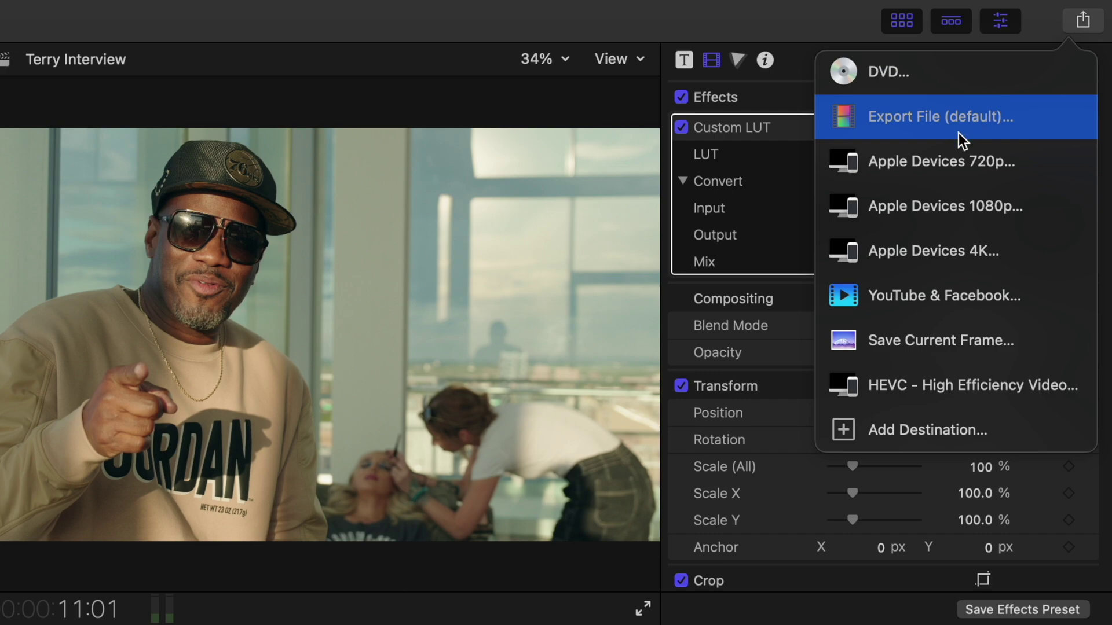
left_click(958, 133)
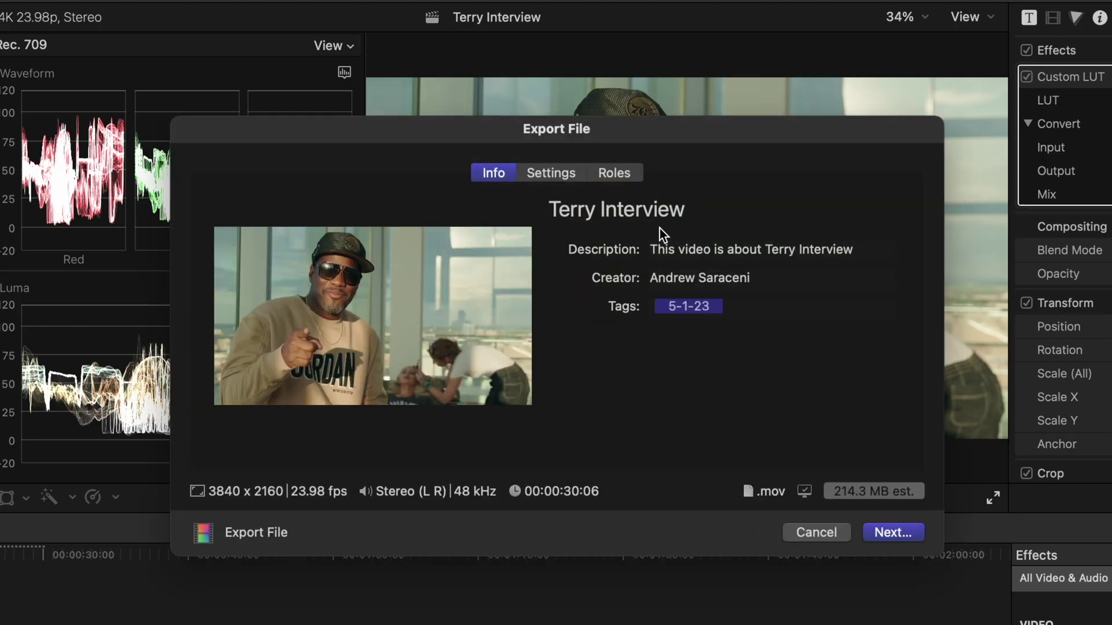
left_click(568, 174)
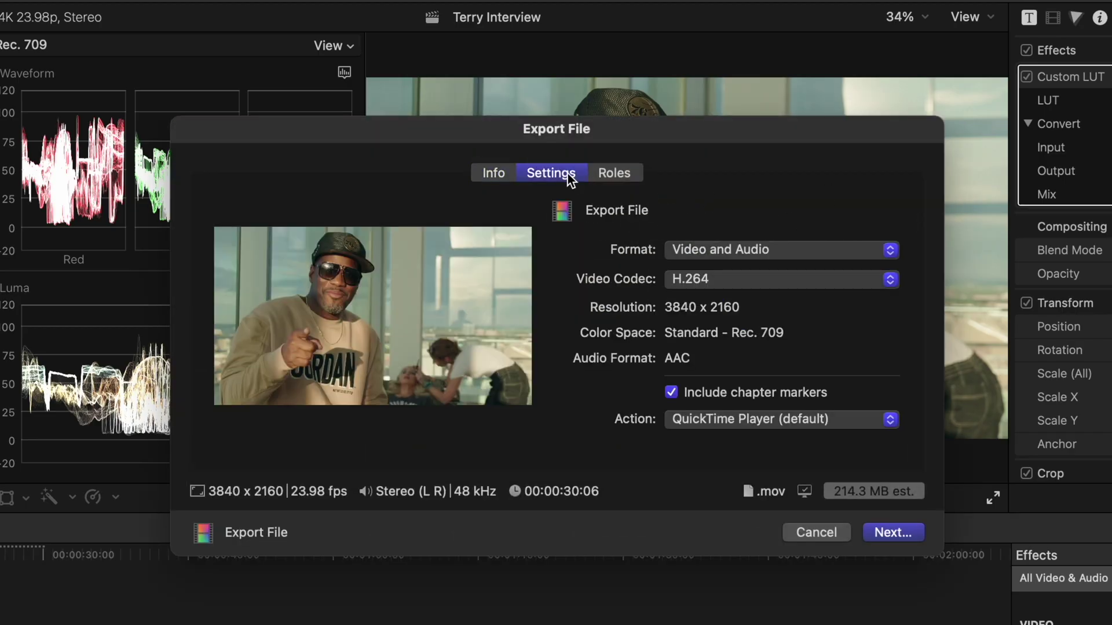
left_click(713, 249)
left_click(712, 297)
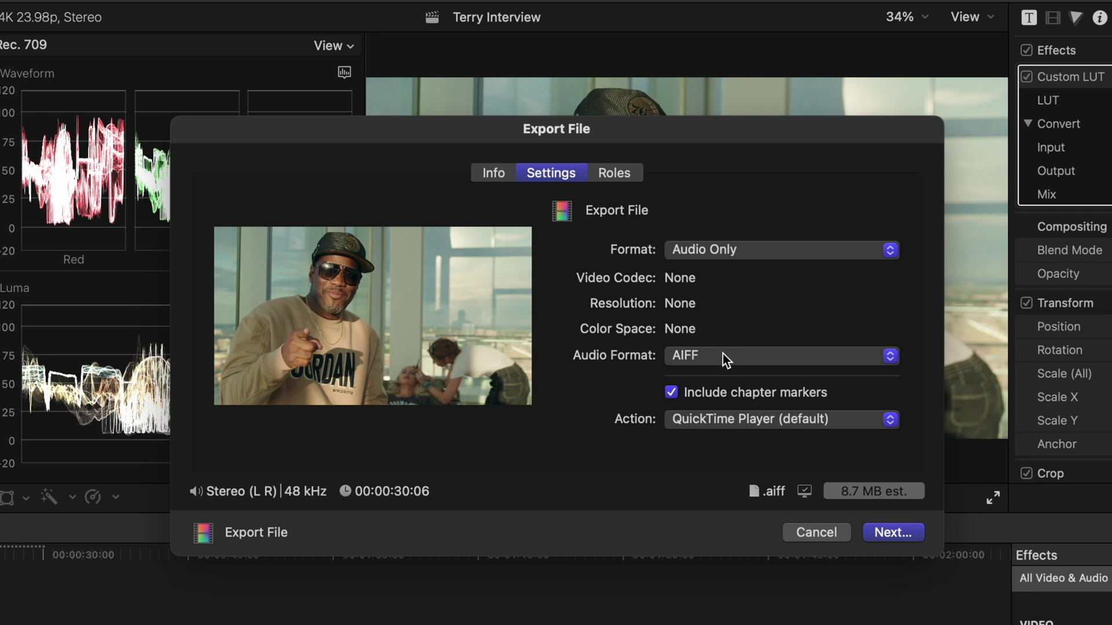
left_click(723, 354)
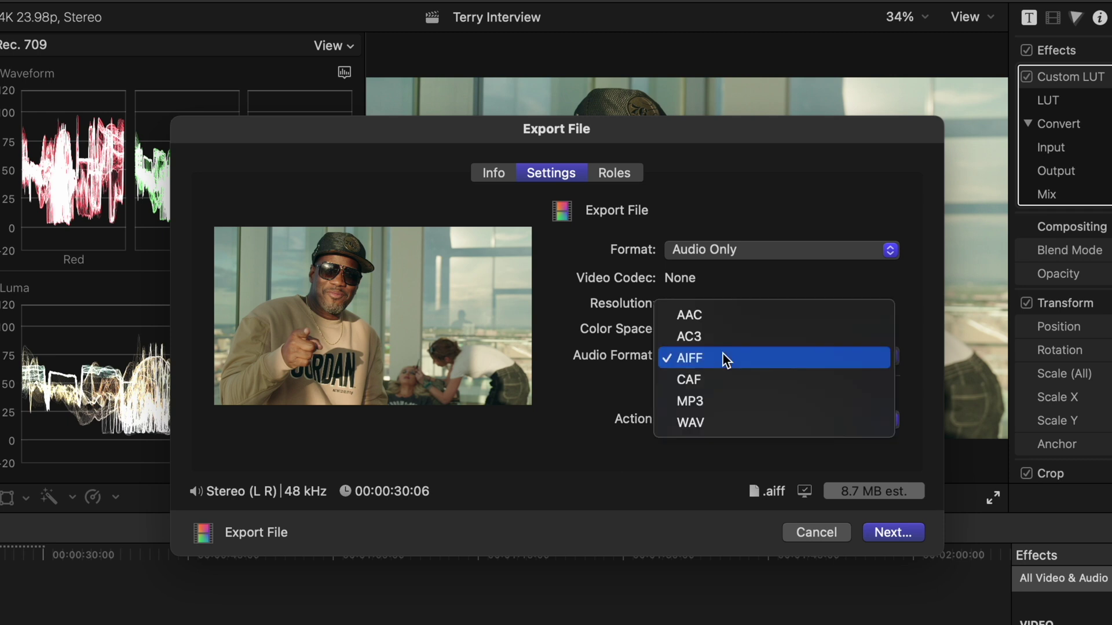
left_click(713, 425)
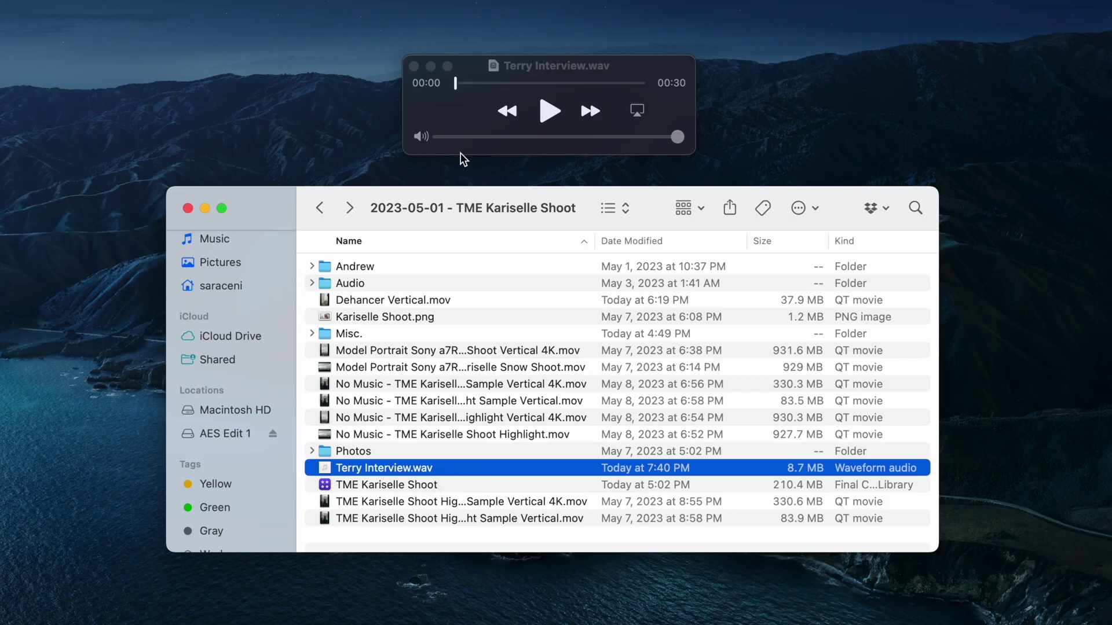
left_click(646, 70)
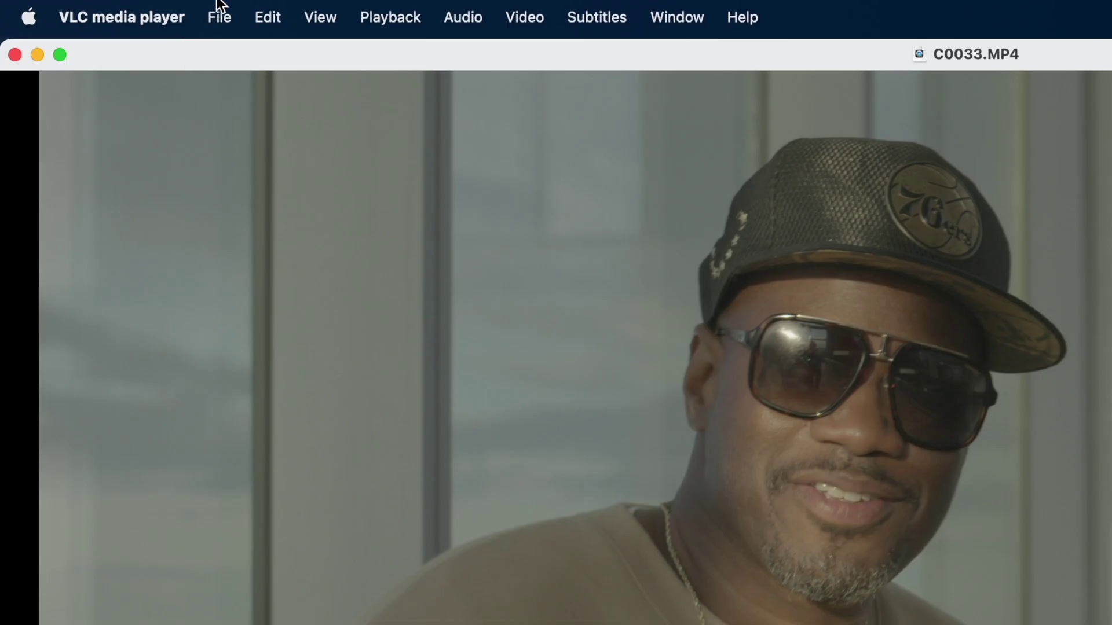
In VLC media player, start a Convert / Stream job with C0033.MP4 from the Desktop as the source media.
left_click(182, 7)
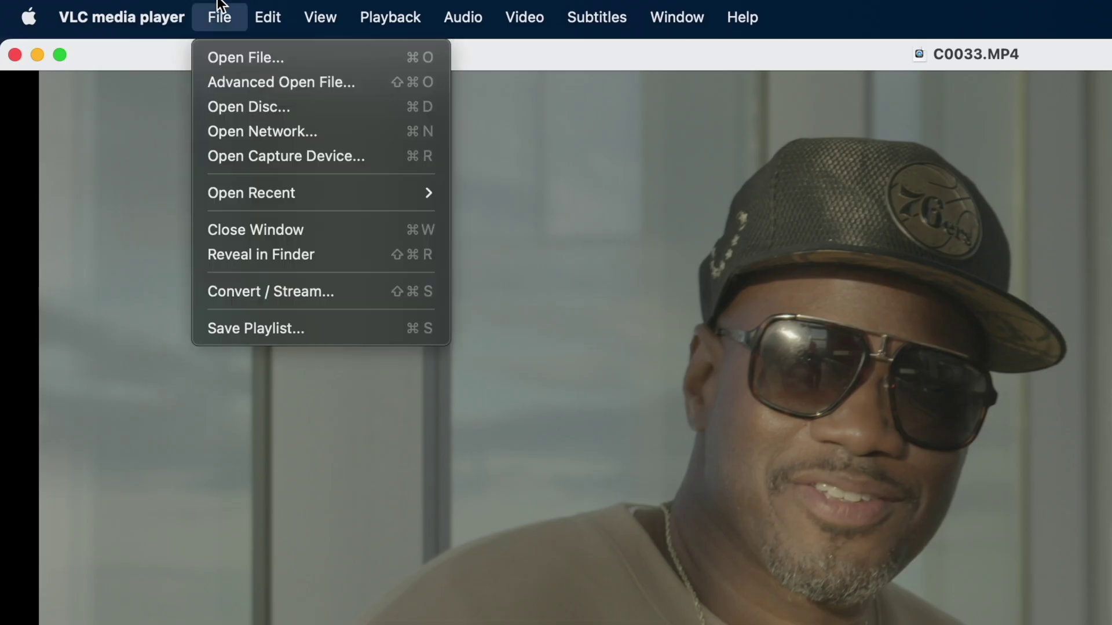
left_click(244, 288)
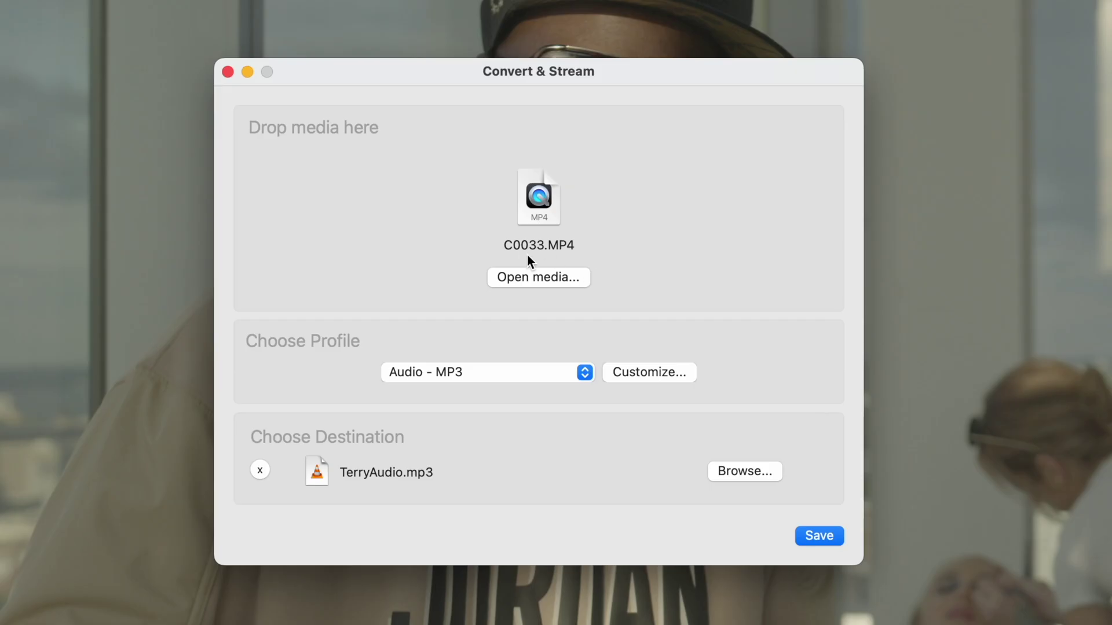
left_click(537, 278)
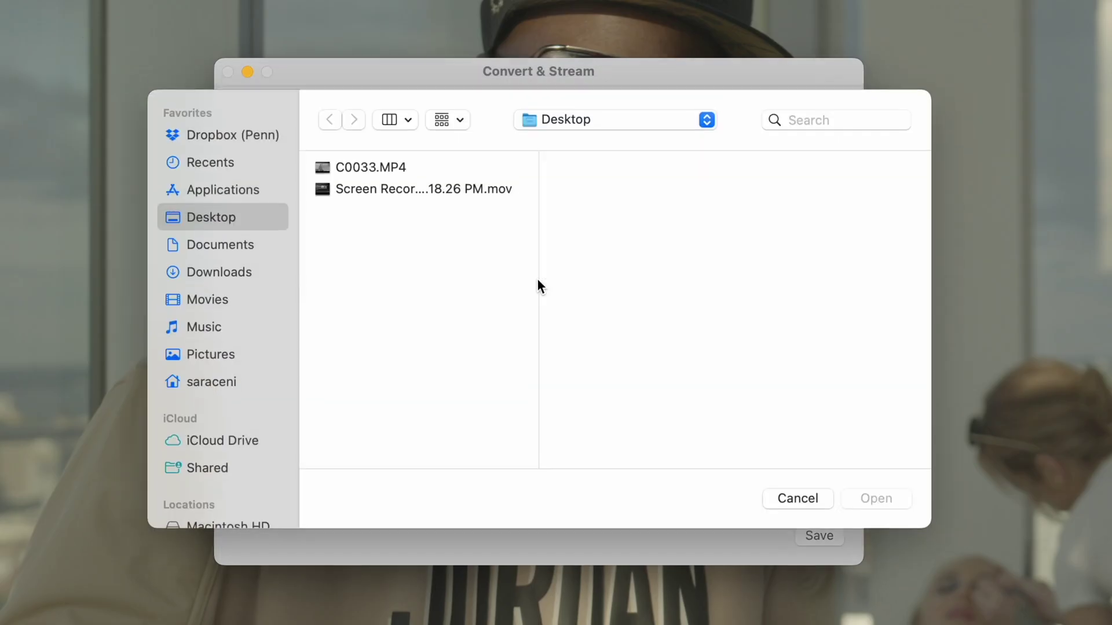
left_click(353, 169)
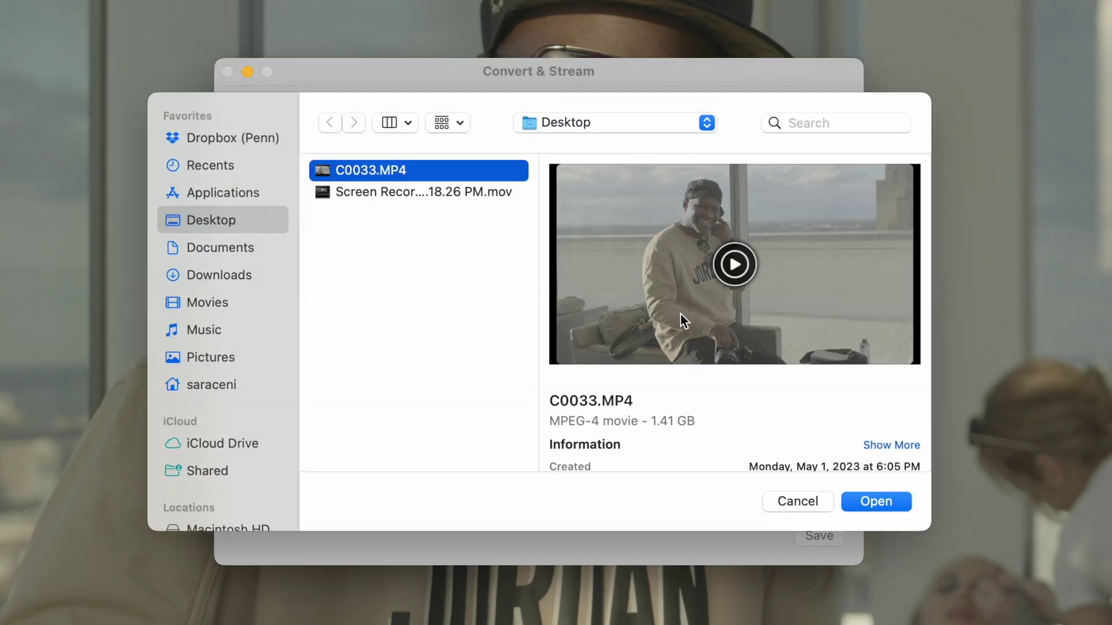
left_click(880, 506)
Choose the Audio - MP3 profile and set the output destination to TerryAudio.mp3 on the Desktop.
left_click(520, 370)
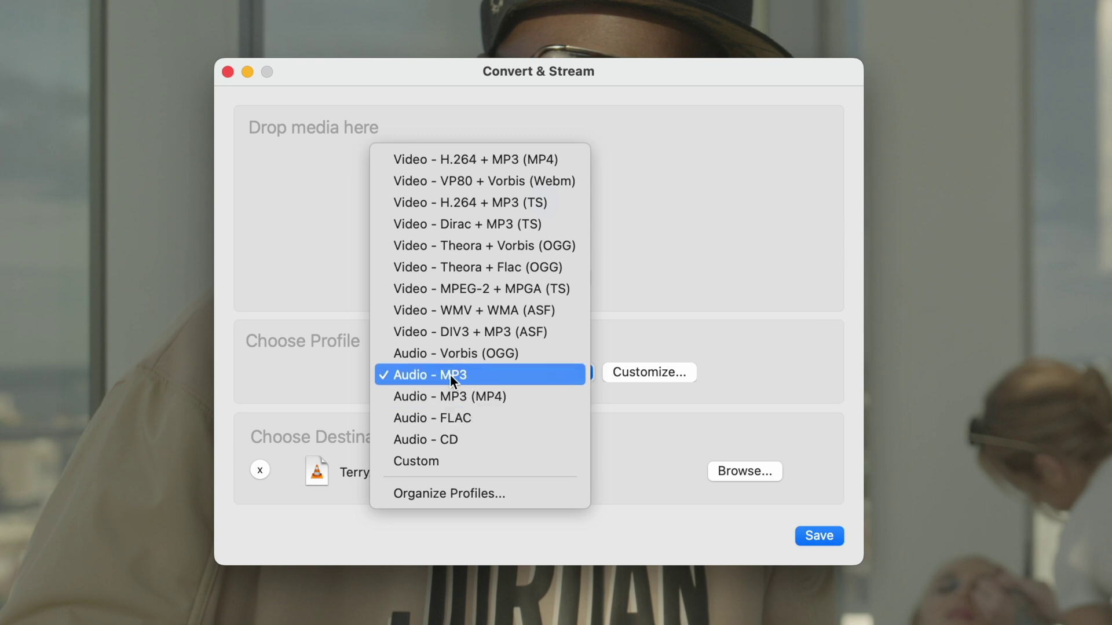
left_click(479, 378)
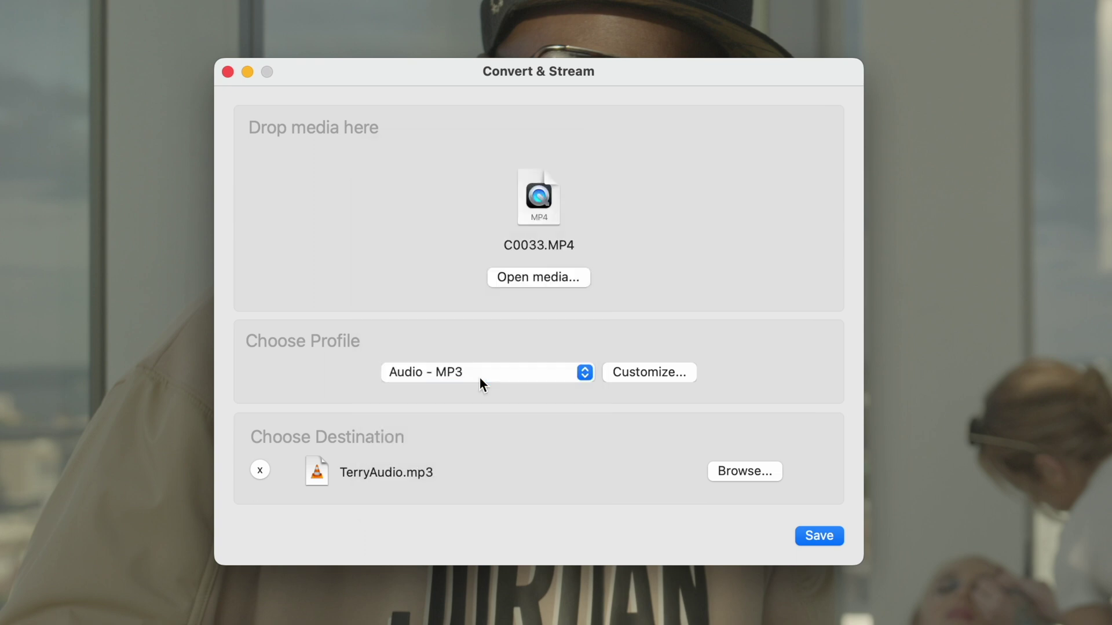
left_click(745, 470)
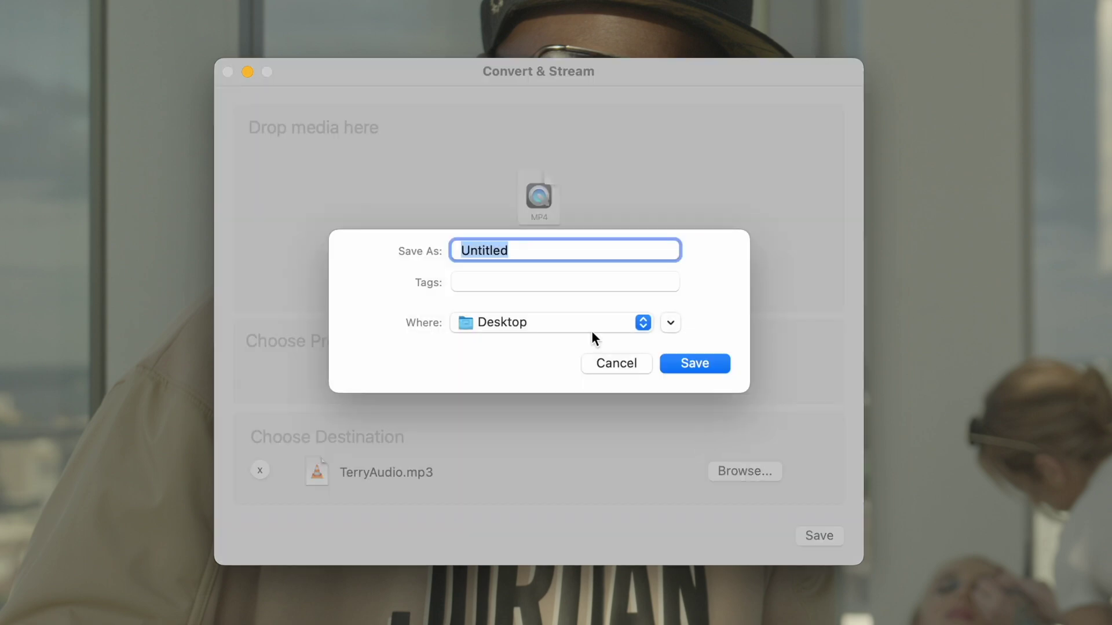
type("TerryAudio.mp3")
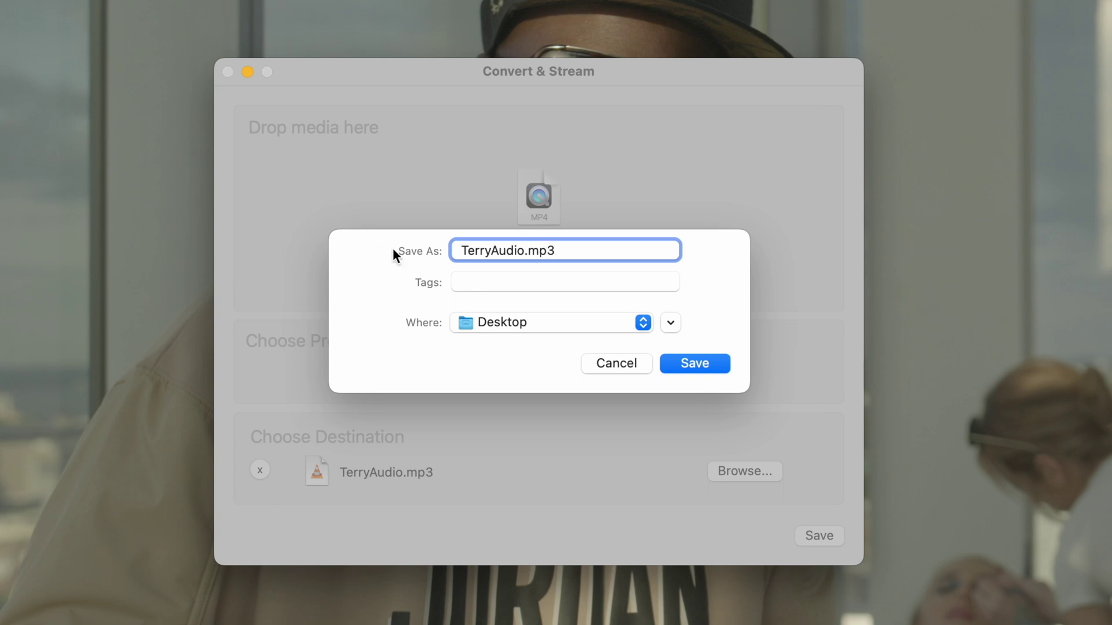
left_click(704, 361)
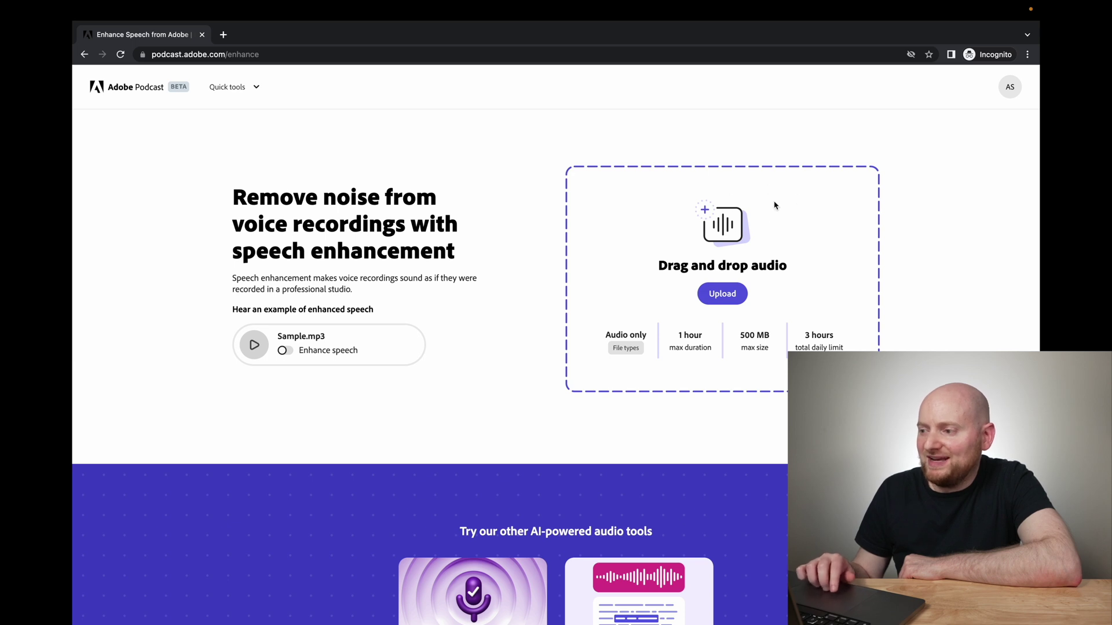
On the Adobe Podcast page in Chrome, upload Terry Interview.wav from the 2023-05-01 TME Kariselle Shoot folder on the AES Edit 1 drive.
left_click(723, 294)
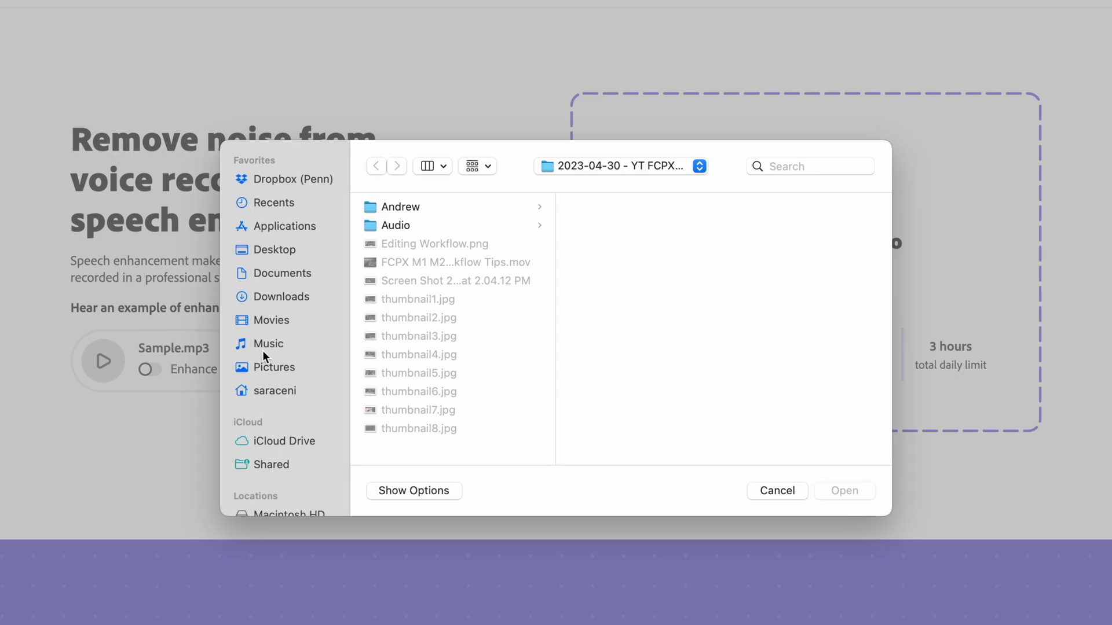
scroll(262, 349, "down", 5)
left_click(269, 400)
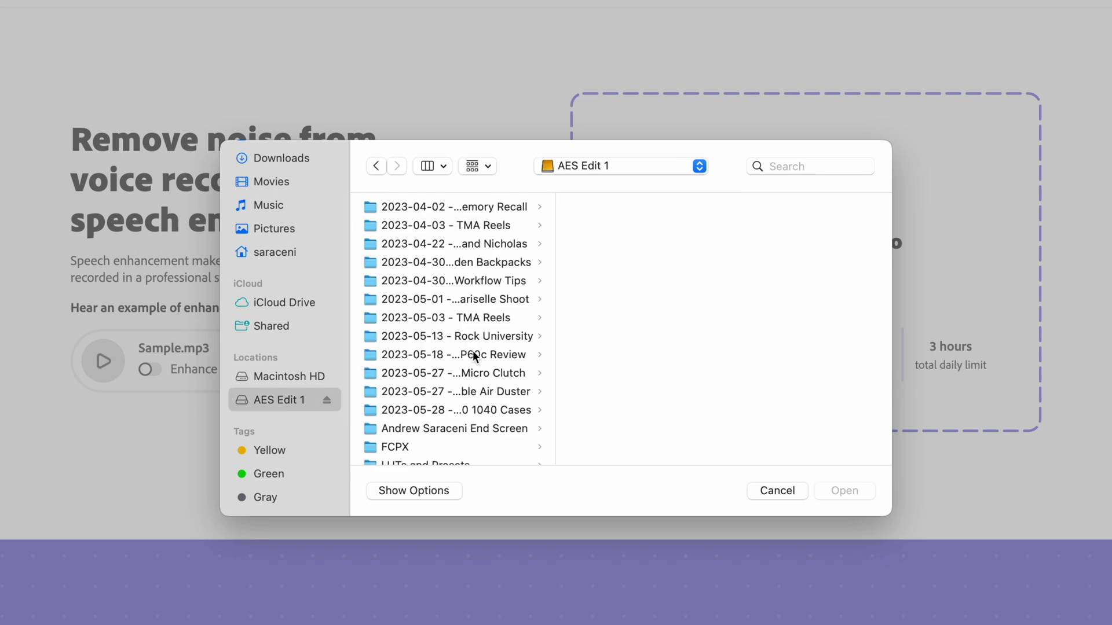
left_click(476, 299)
scroll(667, 341, "down", 2)
left_click(645, 395)
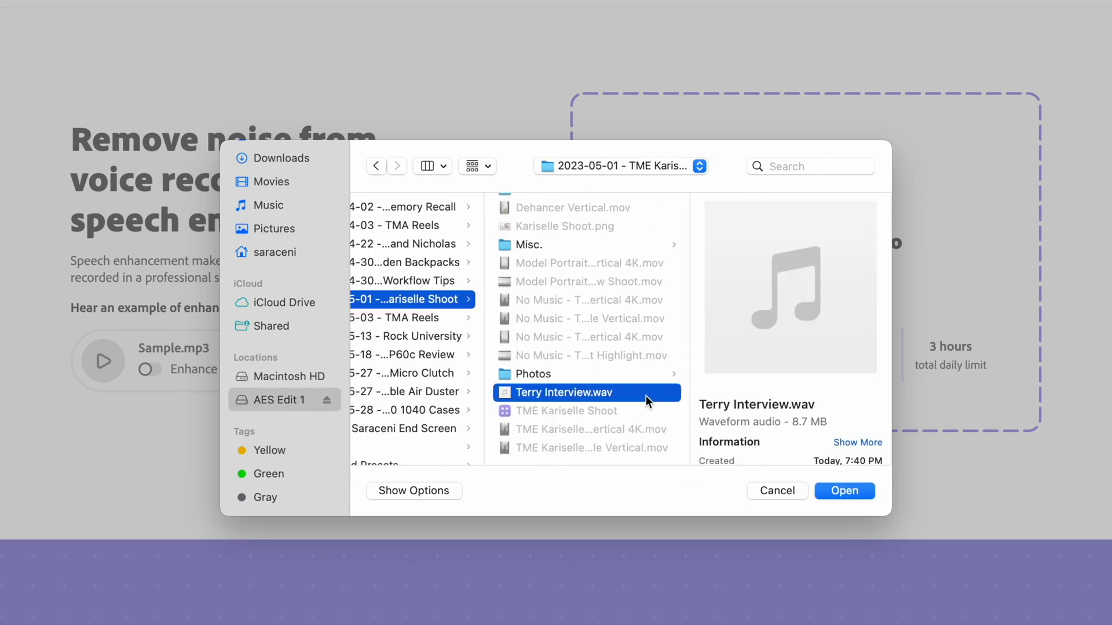
left_click(836, 492)
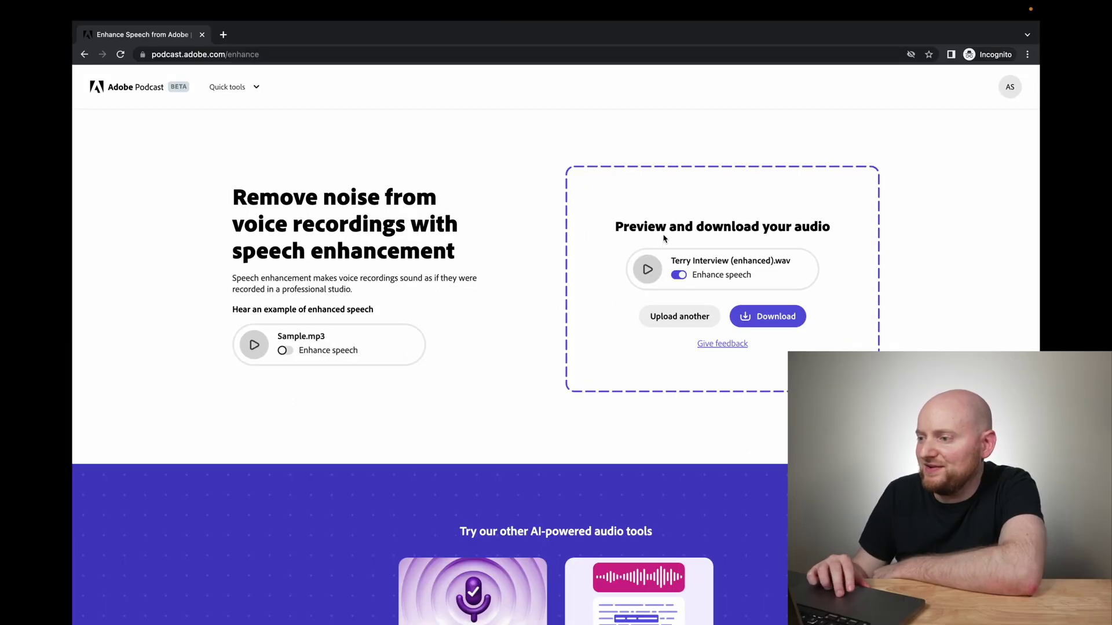
Play a preview of the enhanced Terry Interview audio and download the enhanced WAV file.
left_click(647, 270)
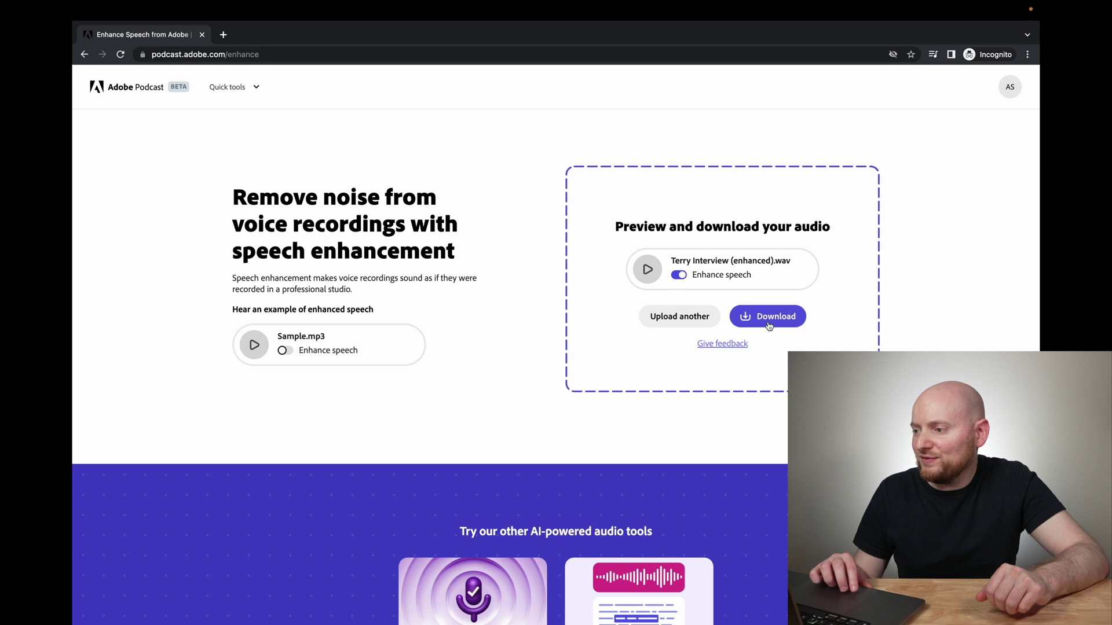
left_click(769, 325)
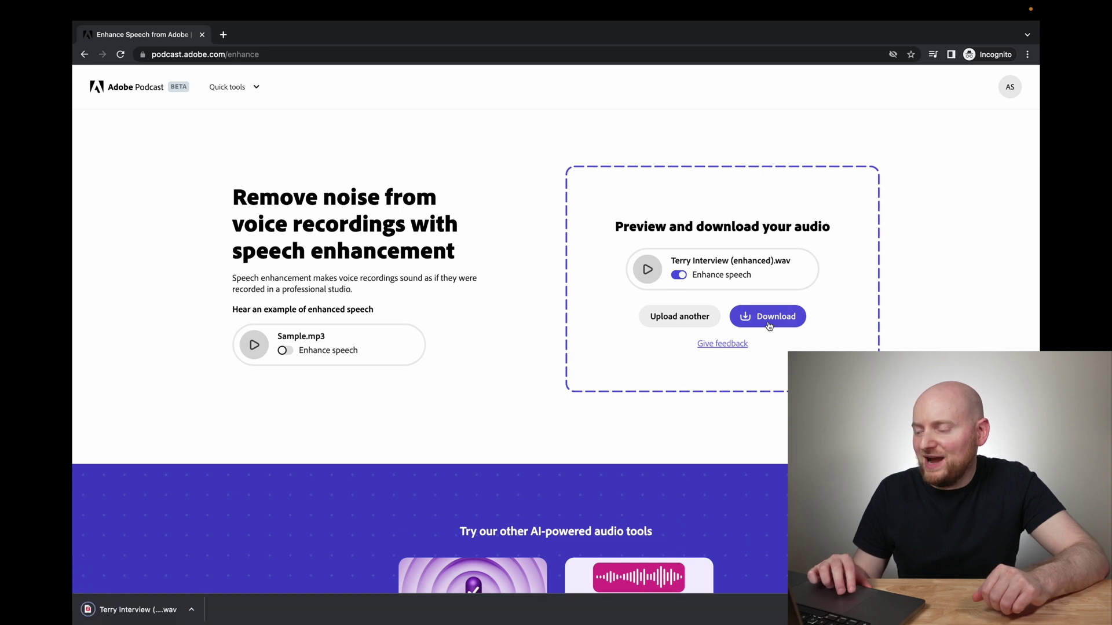
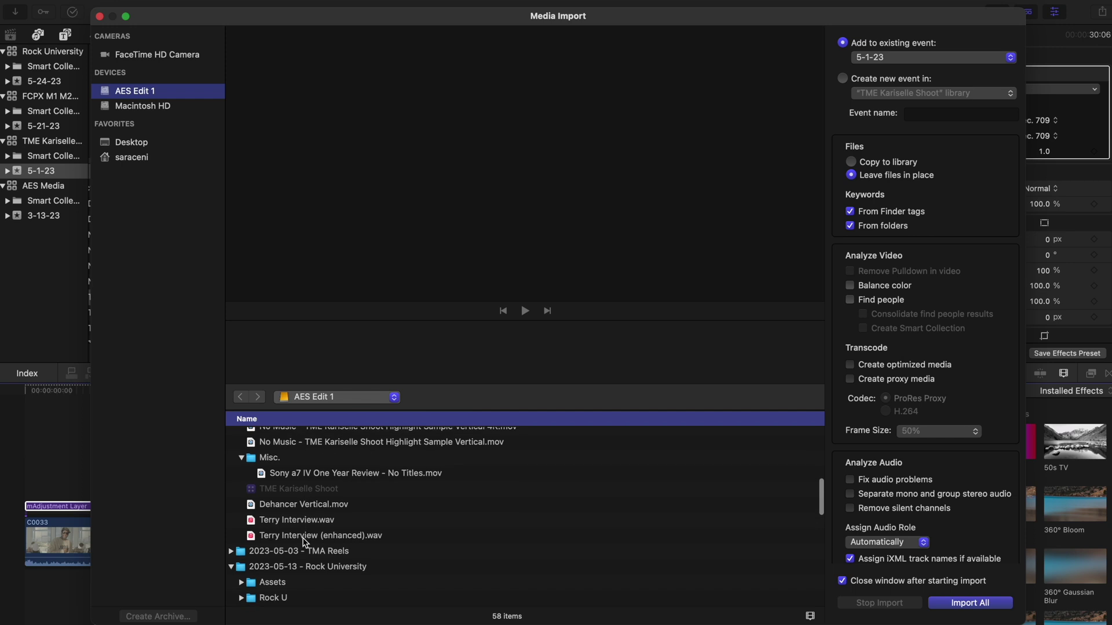
In Final Cut Pro, import Terry Interview (enhanced).wav into the 5-1-23 event, leaving files in place.
left_click(971, 603)
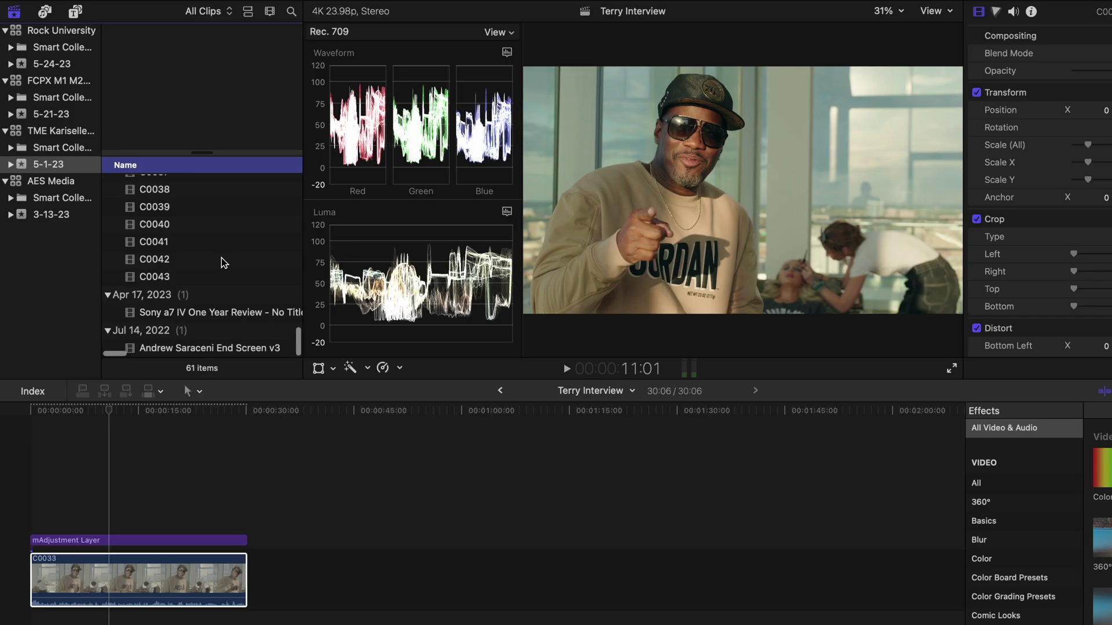
Select the C0033 video clip together with the Terry Interview (enhanced) audio clip in the 5-1-23 event.
scroll(224, 262, "up", 5)
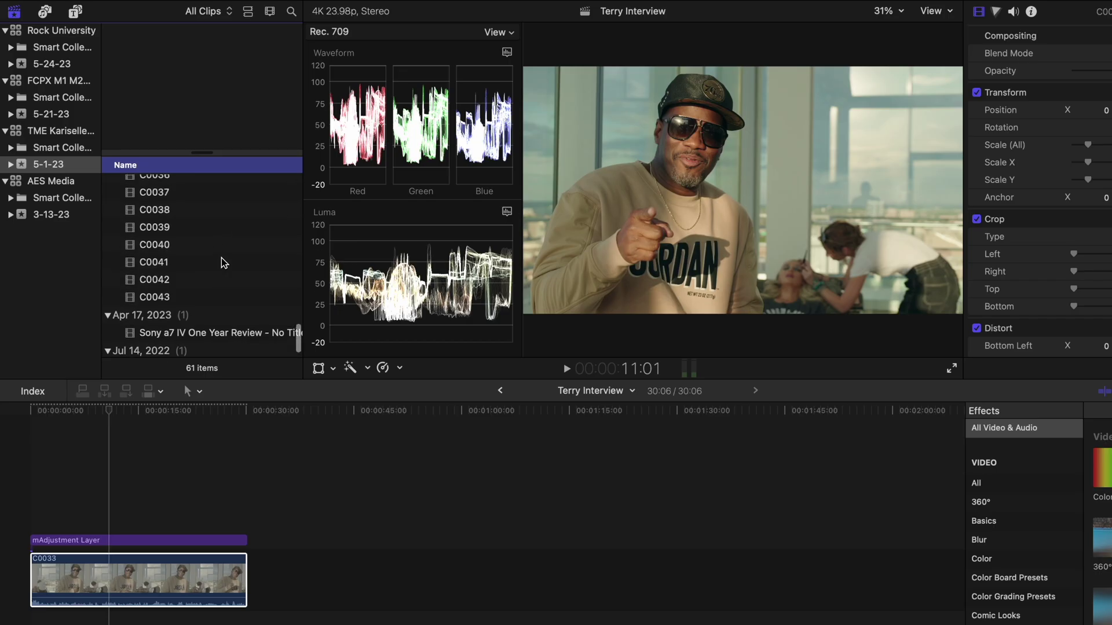
left_click(67, 526)
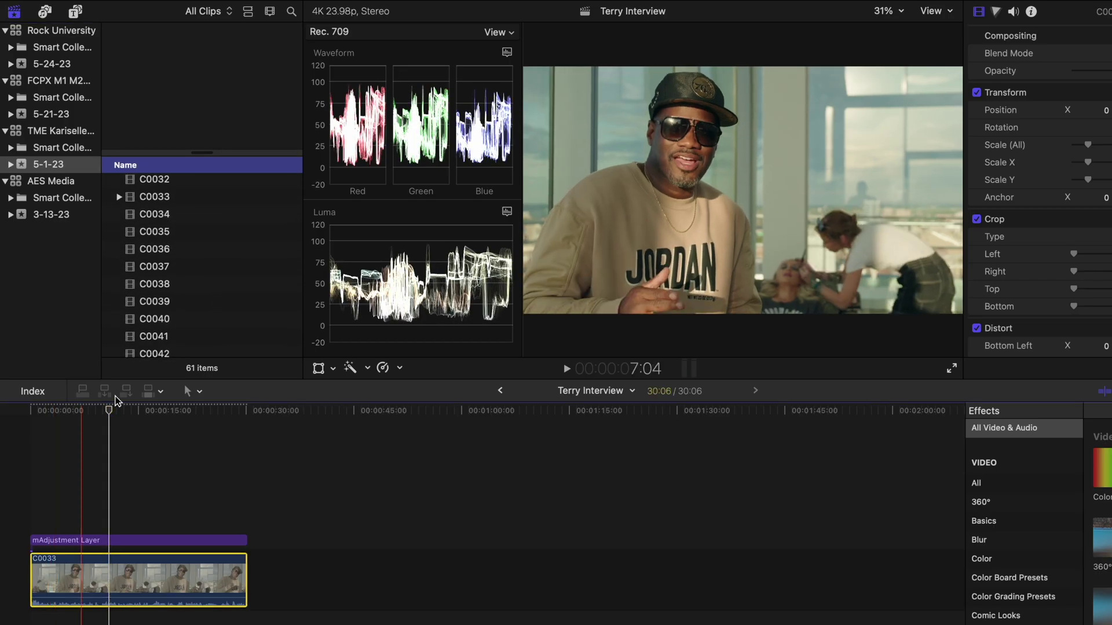
scroll(185, 244, "up", 3)
left_click(174, 255)
scroll(186, 257, "down", 8)
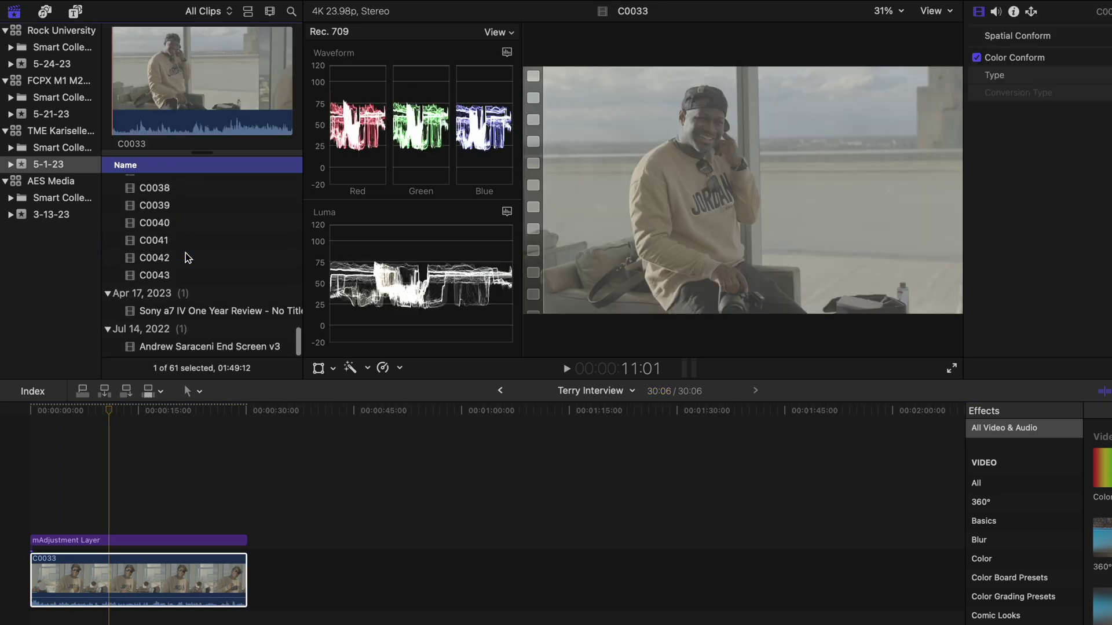
scroll(186, 258, "up", 10)
scroll(187, 258, "down", 2)
scroll(186, 258, "up", 3)
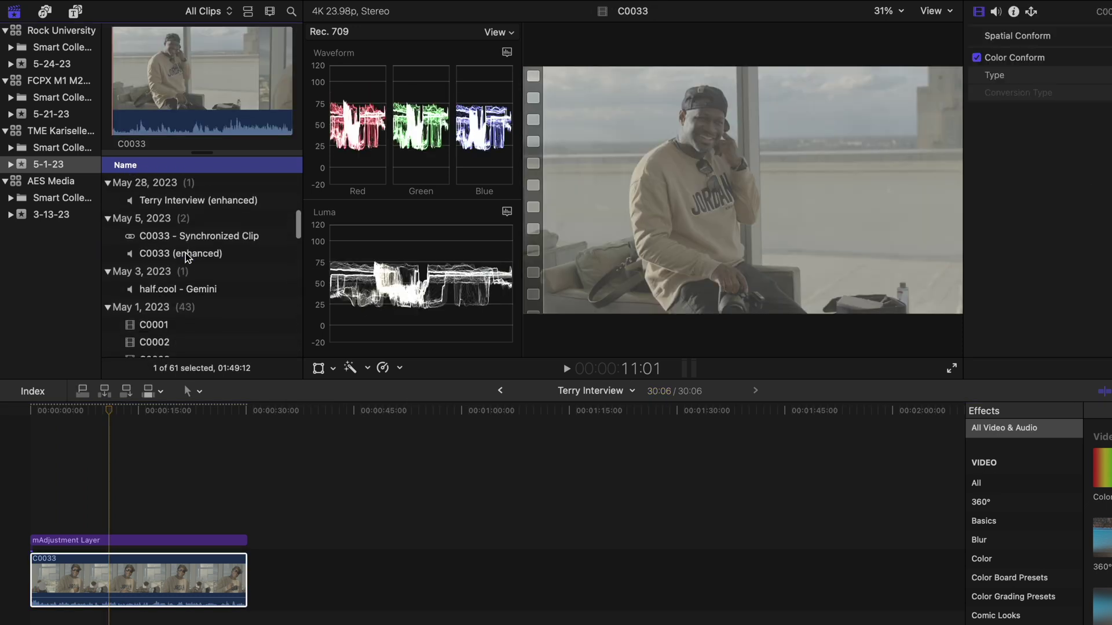
scroll(187, 258, "up", 1)
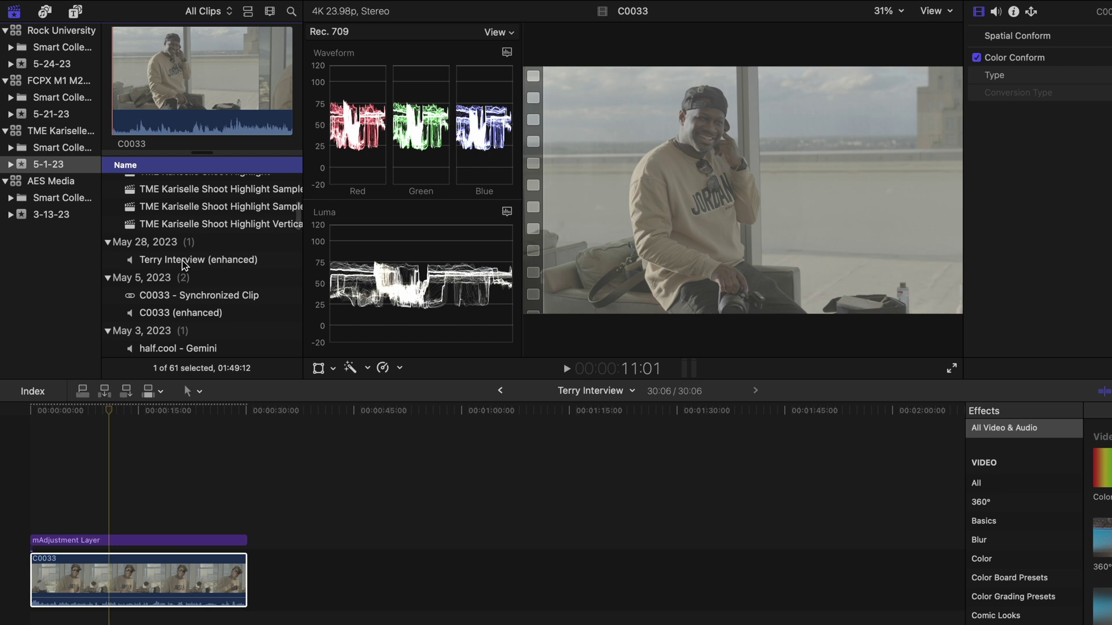
left_click(184, 260)
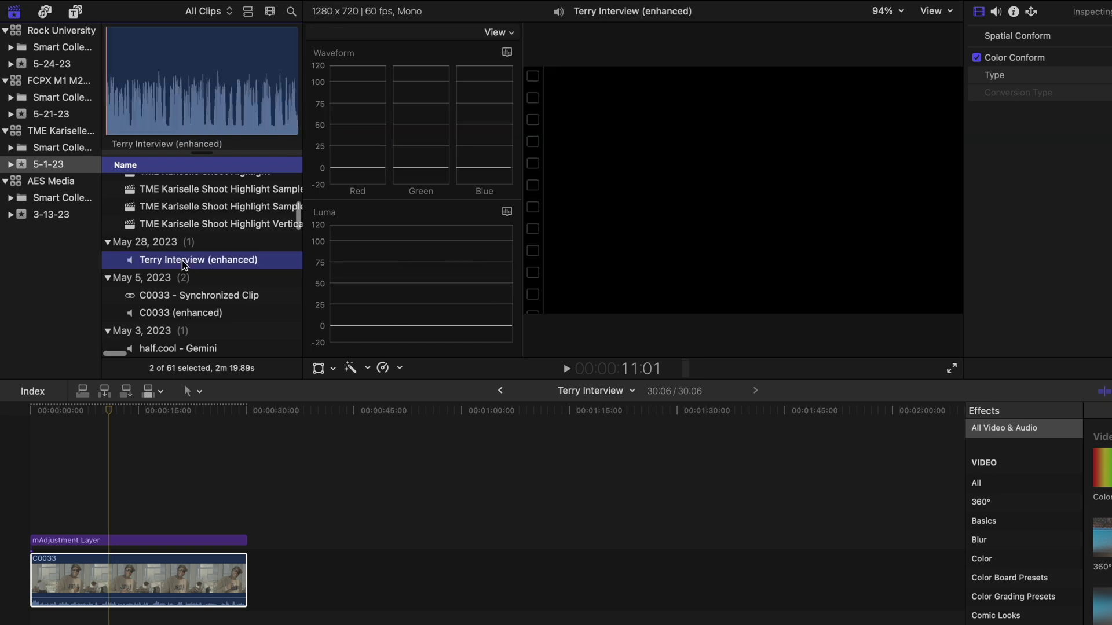
scroll(184, 265, "down", 15)
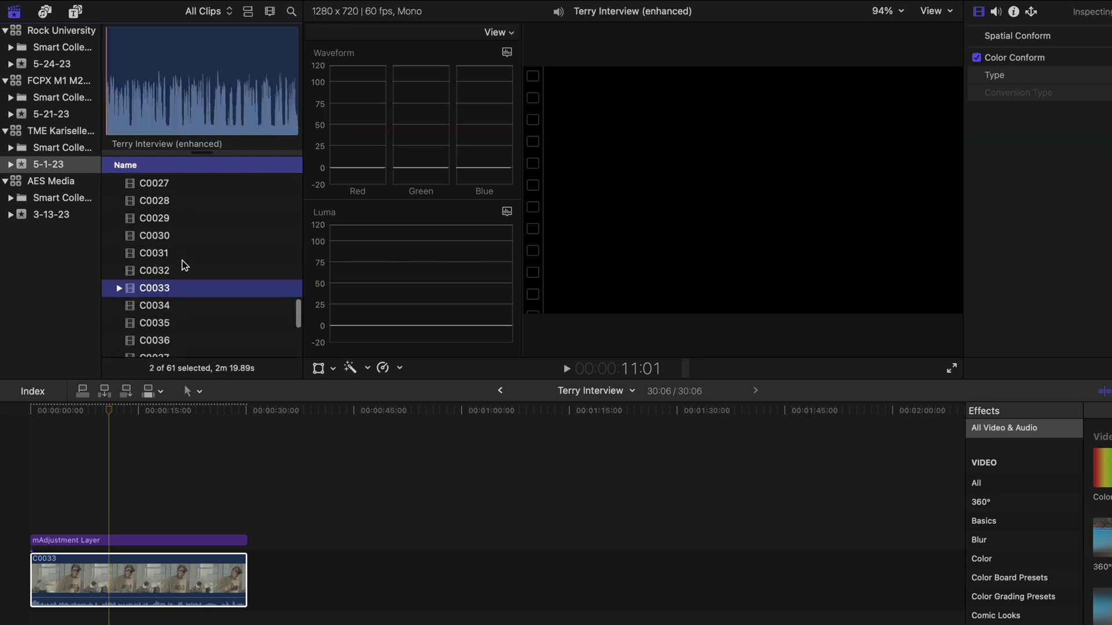
scroll(184, 265, "up", 15)
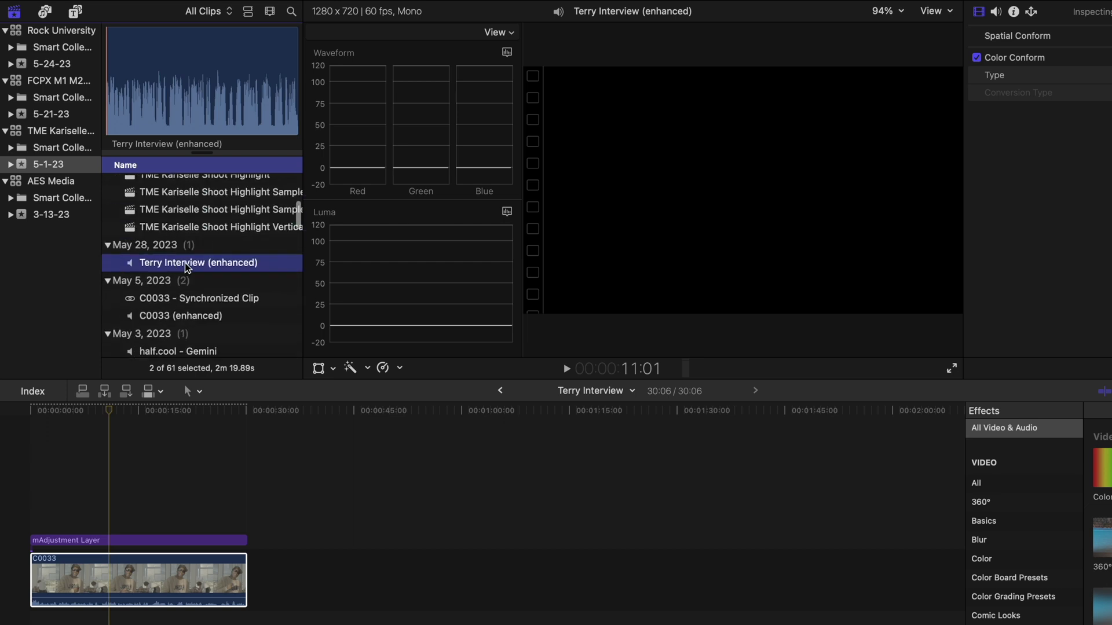
Synchronize the two selected clips into a clip named terryInterviewSync in the 5-1-23 event, using audio for synchronization.
scroll(195, 267, "down", 2)
right_click(195, 231)
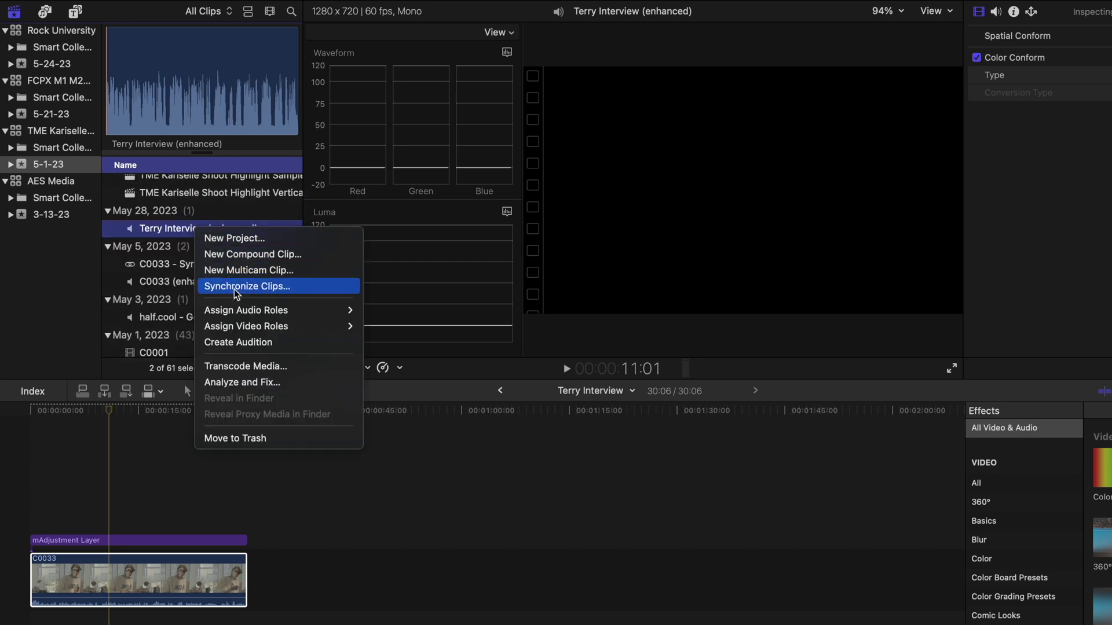
left_click(236, 287)
type("terryInterviewSync")
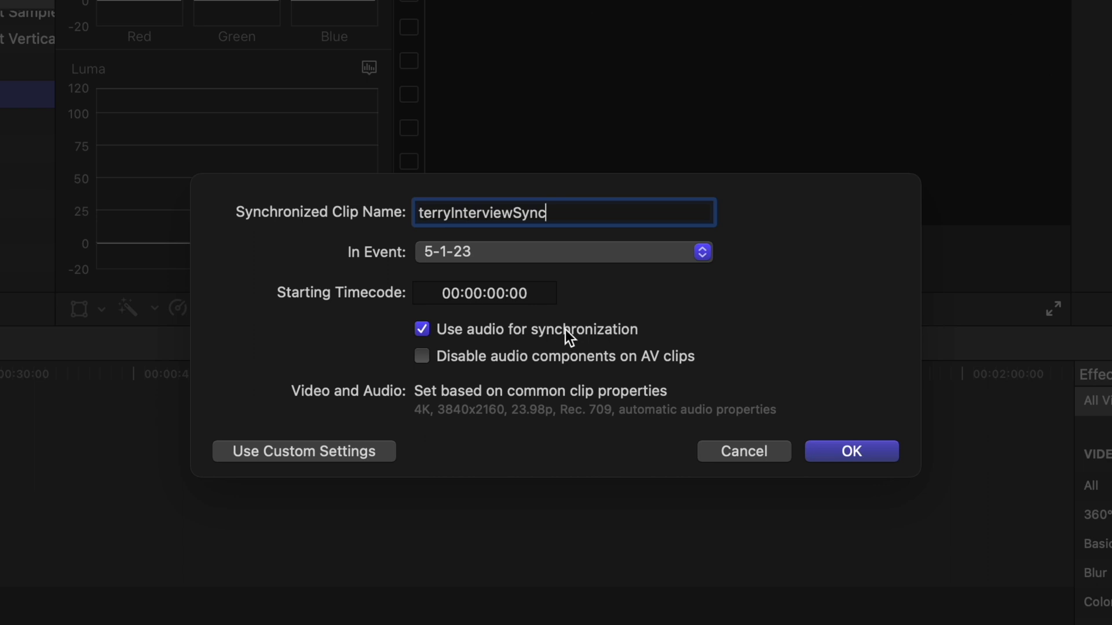
left_click(842, 455)
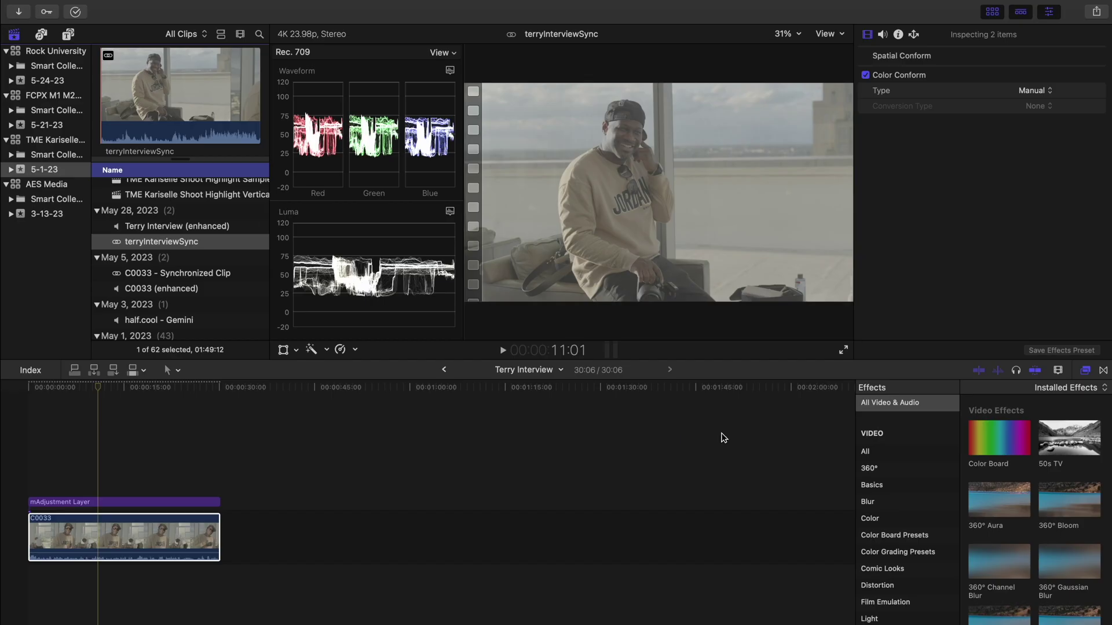
Add terryInterviewSync to the timeline directly after C0033 and open the synchronized clip's contents.
key("super+2")
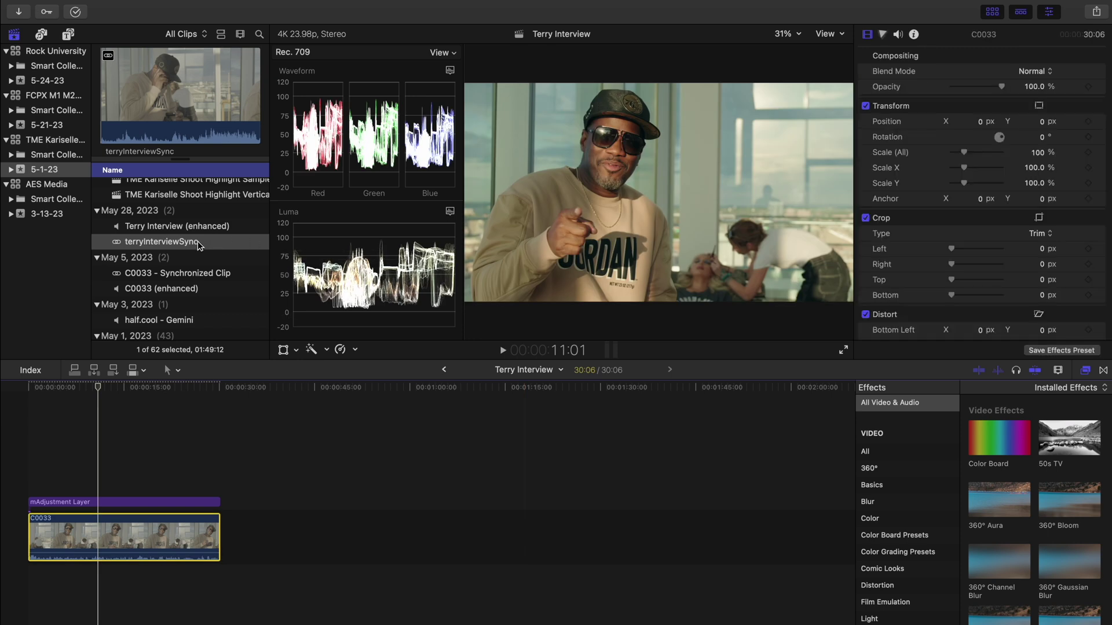
left_click_drag(151, 246, 284, 530)
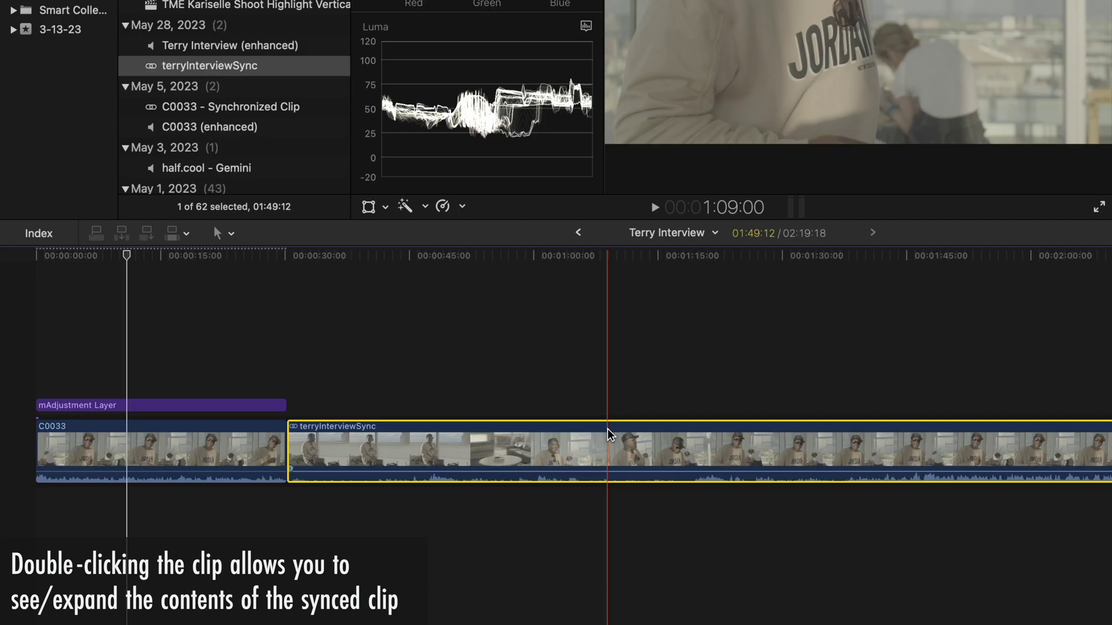
double_click(468, 525)
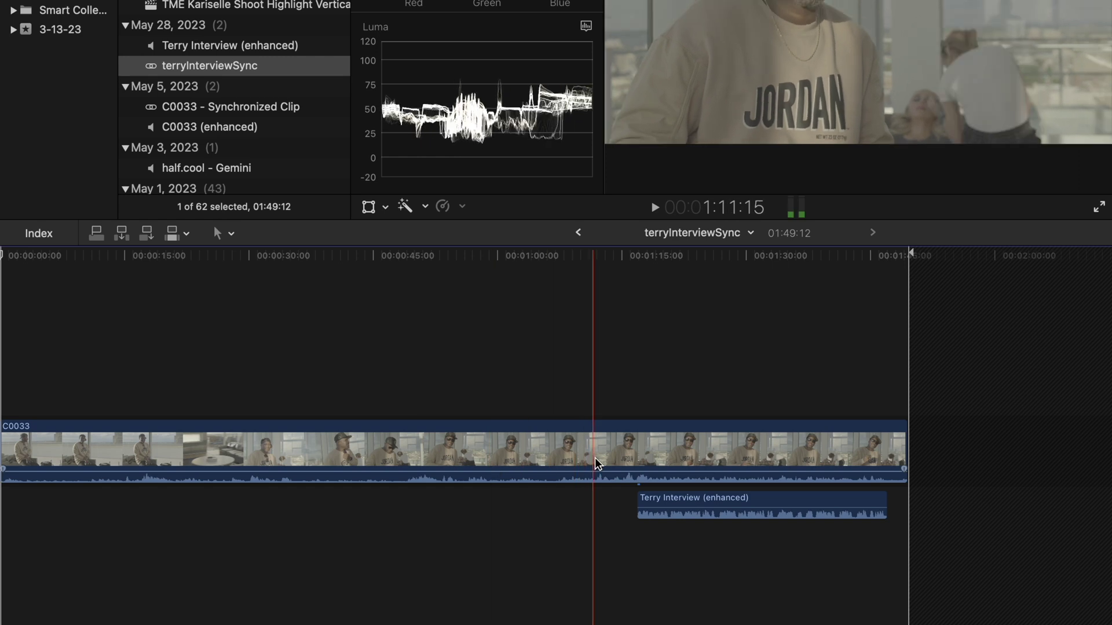
Cut C0033 down to the span of the Terry Interview (enhanced) audio and lower C0033's own audio to silence.
left_click(640, 456)
key("super+b")
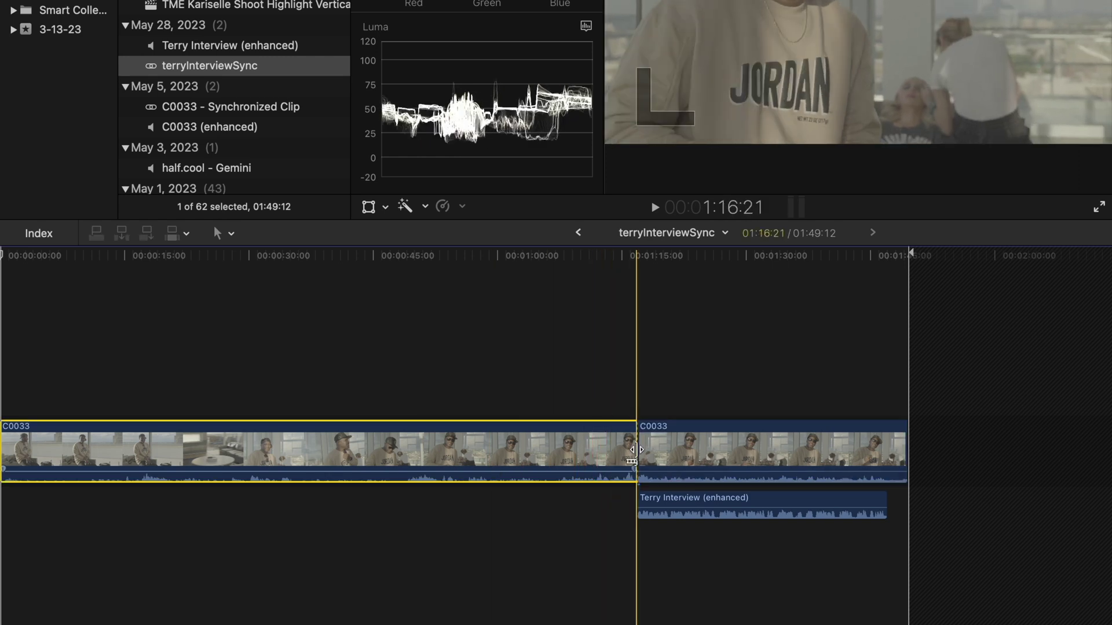
left_click(890, 446)
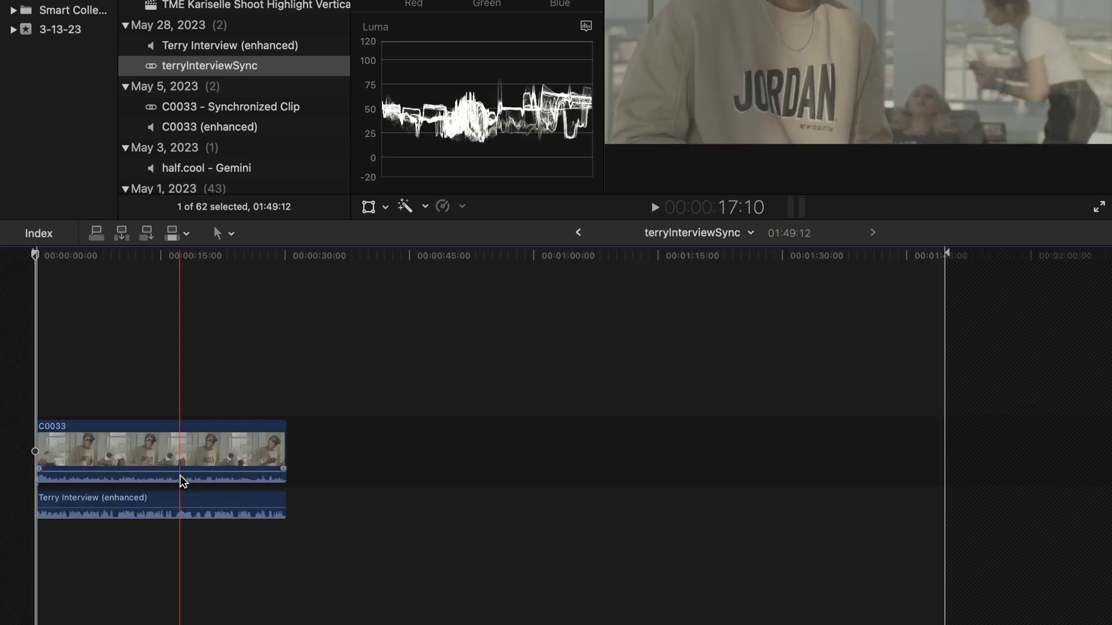
left_click_drag(175, 471, 79, 481)
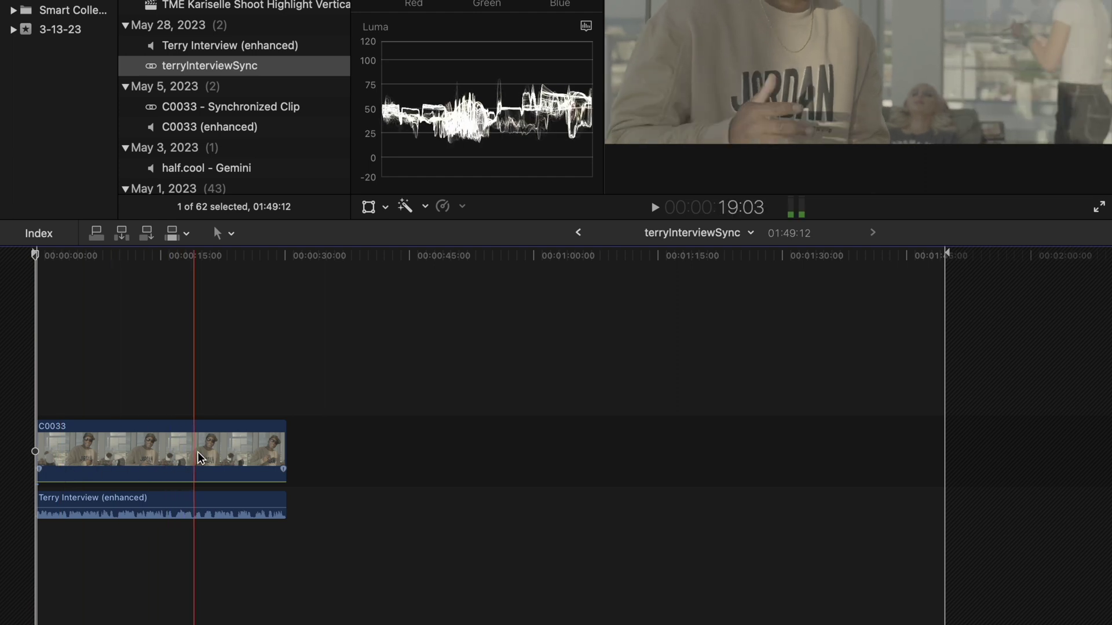
Return to the Terry Interview project and remove the empty end of terryInterviewSync after its footage.
key("super+bracketleft")
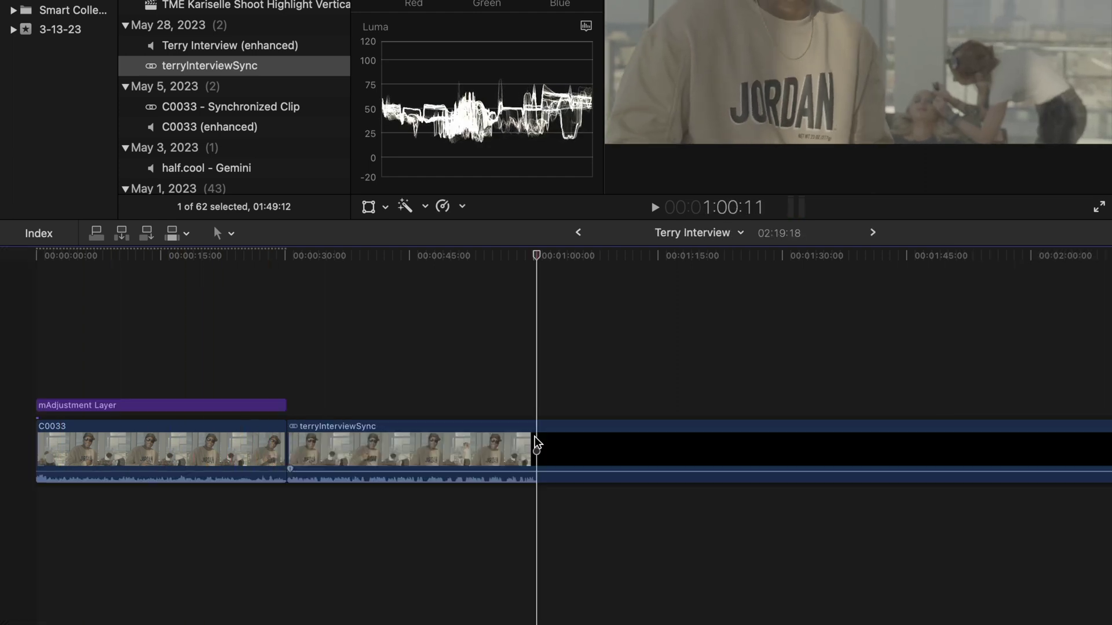
left_click(585, 447)
key("Delete")
Move the adjustment layer over terryInterviewSync and delete the original C0033 clip from the project timeline.
left_click_drag(181, 409, 433, 412)
key("super+7")
left_click(181, 456)
key("Delete")
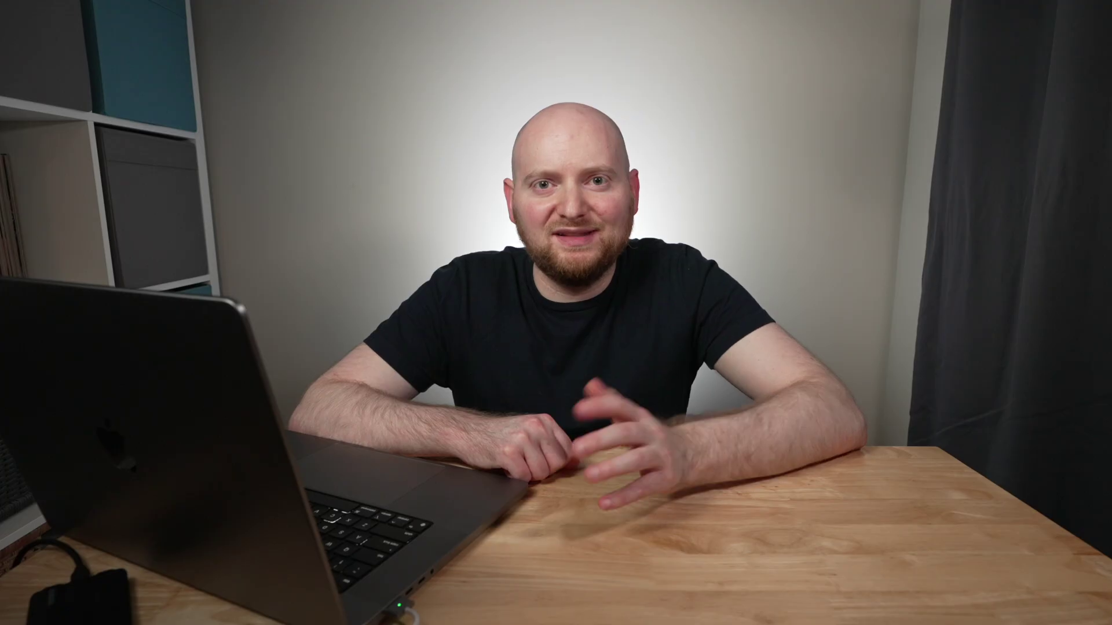